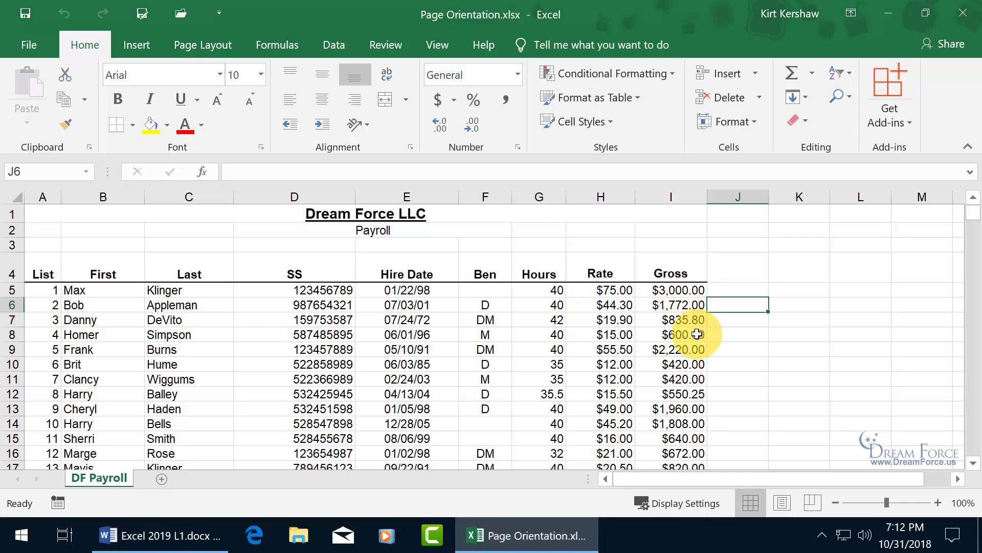
Scroll through the payroll sheet, then bring up its print preview.
scroll(697, 341, "down", 2)
scroll(697, 341, "down", 10)
scroll(698, 341, "down", 1)
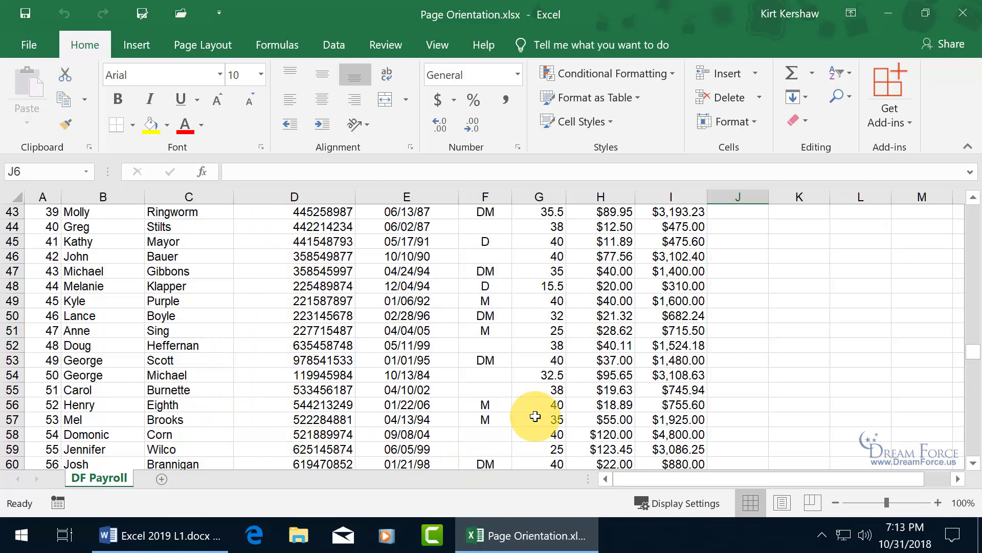
scroll(535, 416, "up", 10)
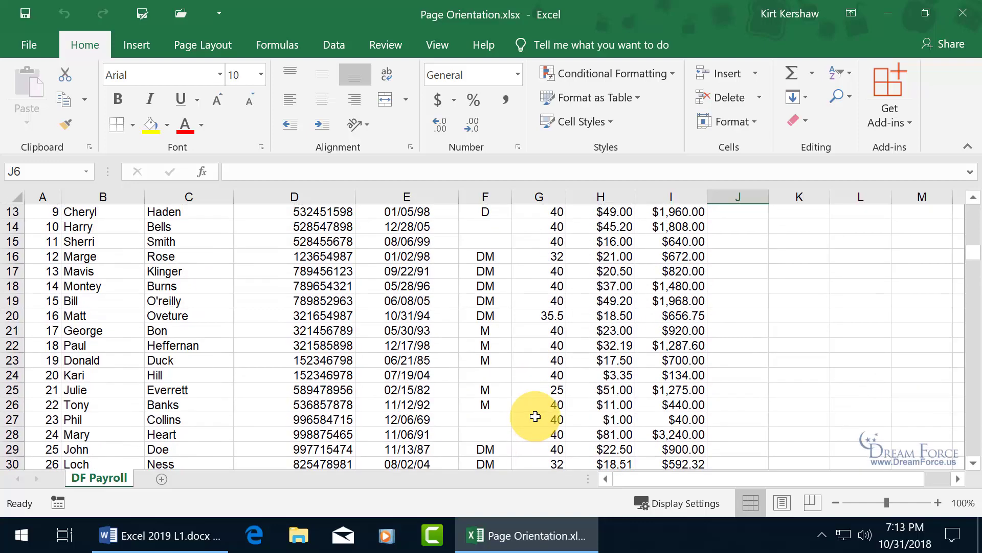
scroll(535, 416, "up", 4)
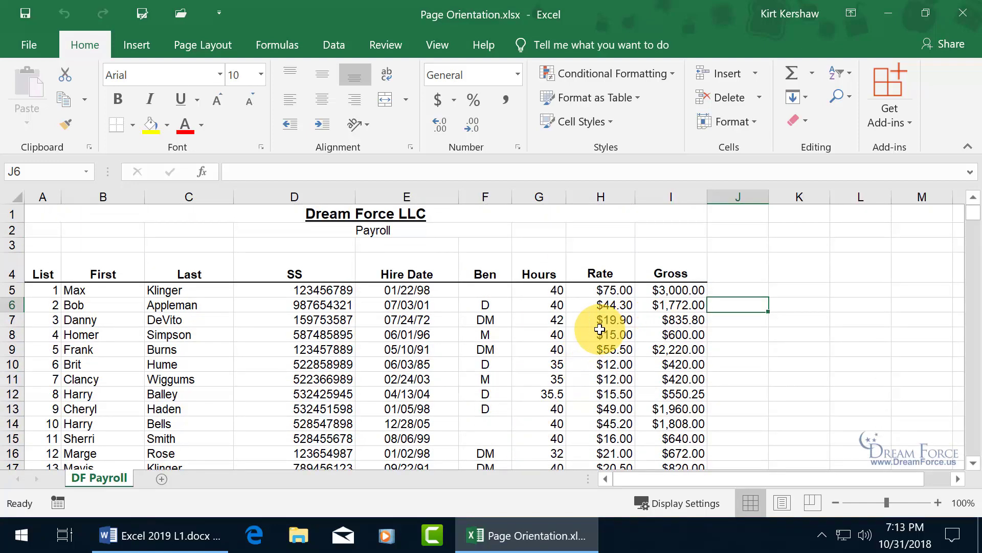
scroll(678, 327, "down", 11)
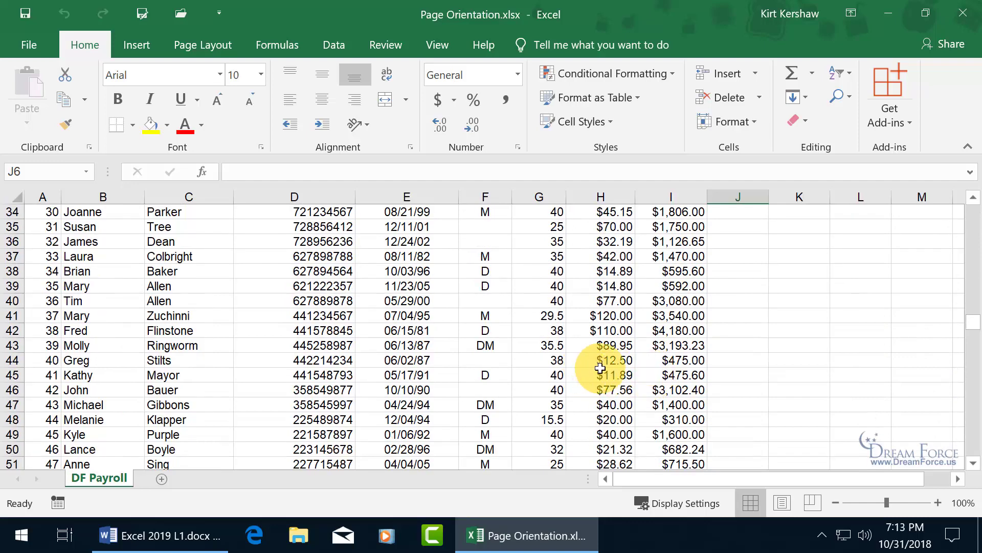
scroll(622, 389, "down", 1)
scroll(646, 367, "down", 3)
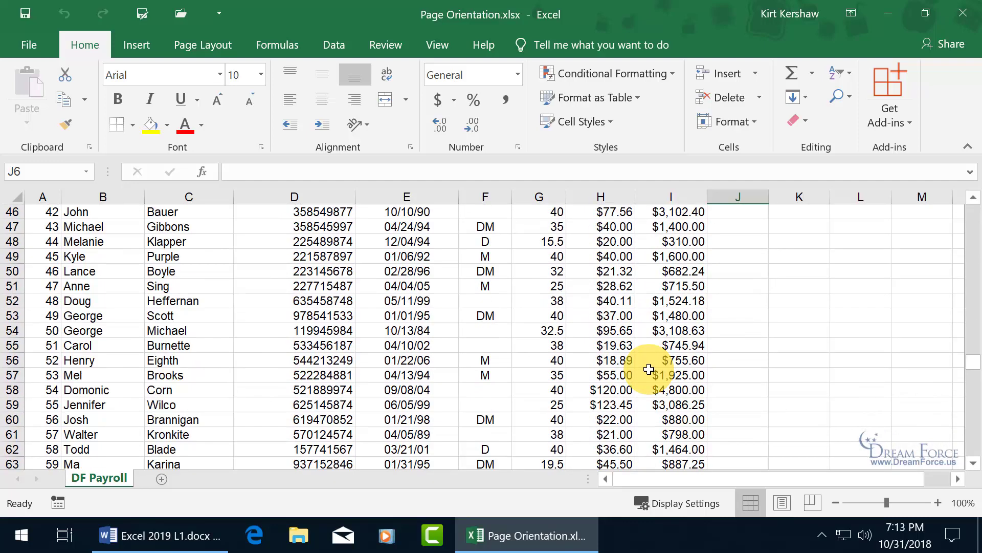
scroll(649, 369, "down", 2)
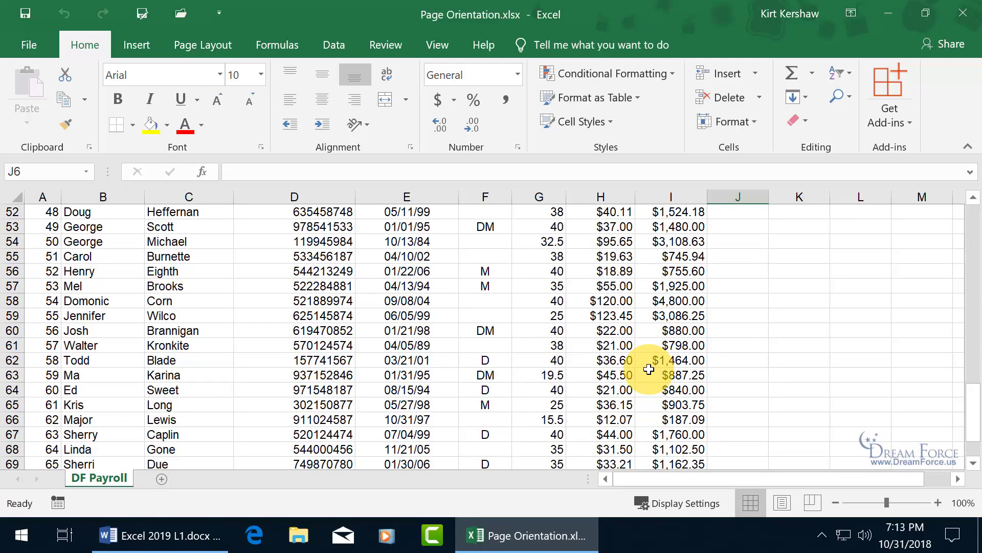
left_click(25, 47)
left_click(58, 306)
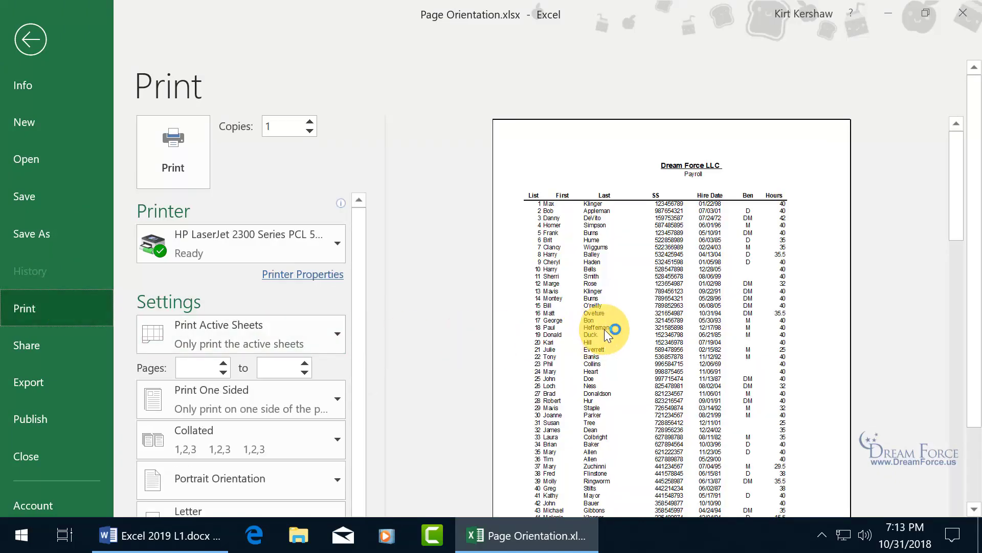
left_click_drag(973, 219, 975, 301)
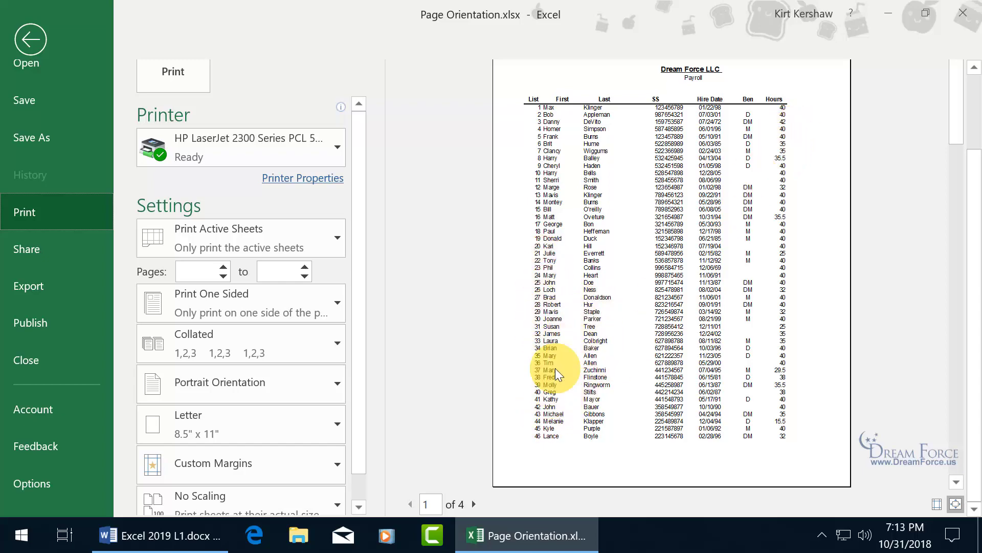
Page through all four portrait preview pages, with Rate and Gross landing on page three.
left_click(473, 504)
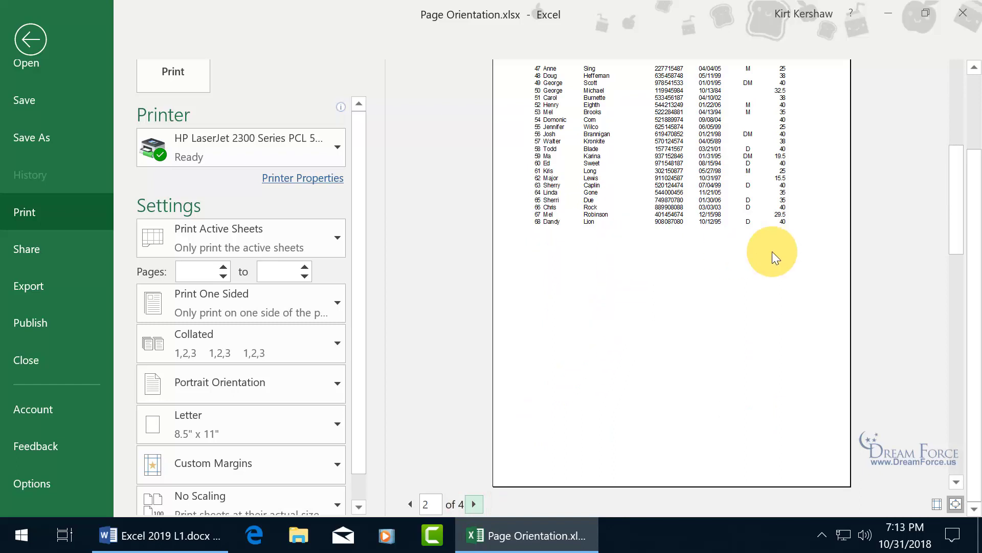
left_click_drag(965, 213, 967, 182)
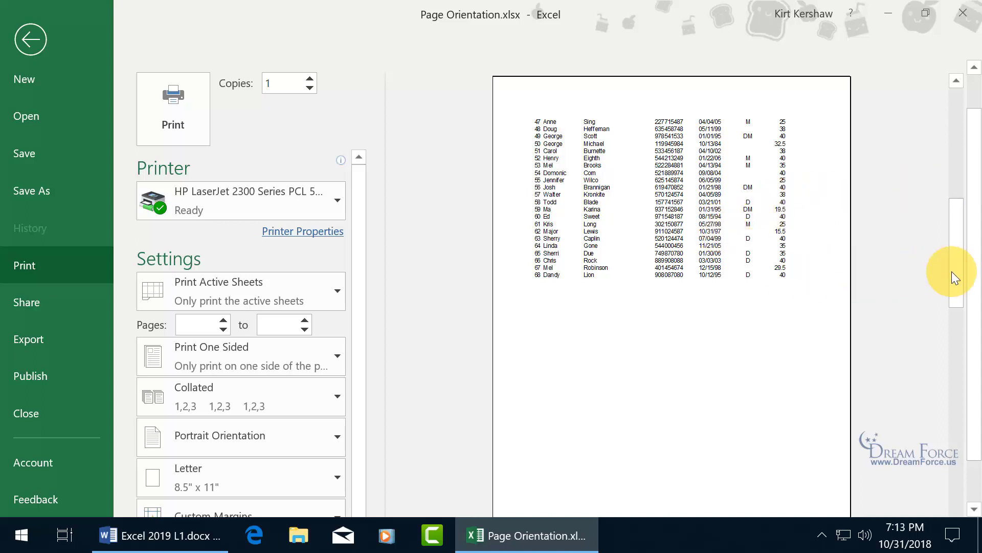
left_click_drag(971, 281, 969, 313)
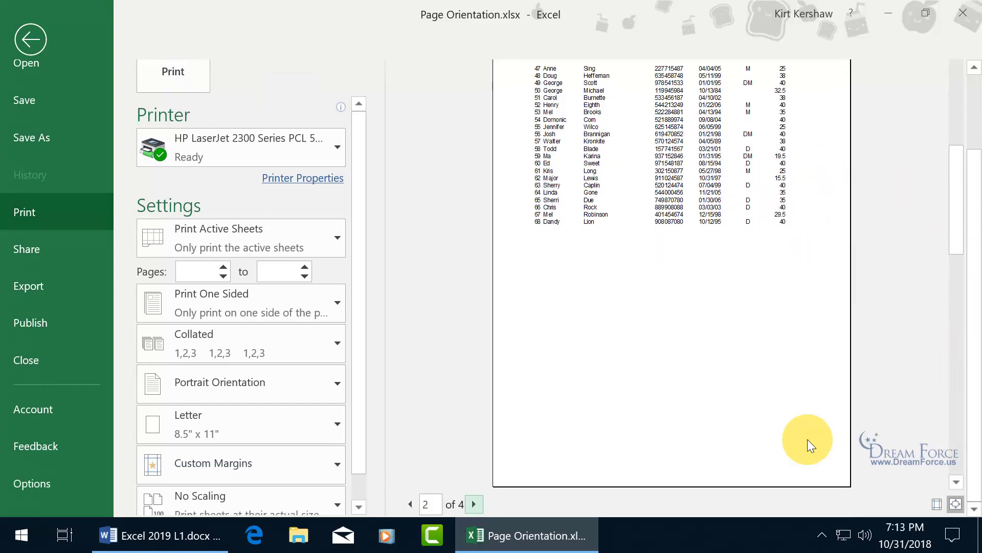
left_click(474, 504)
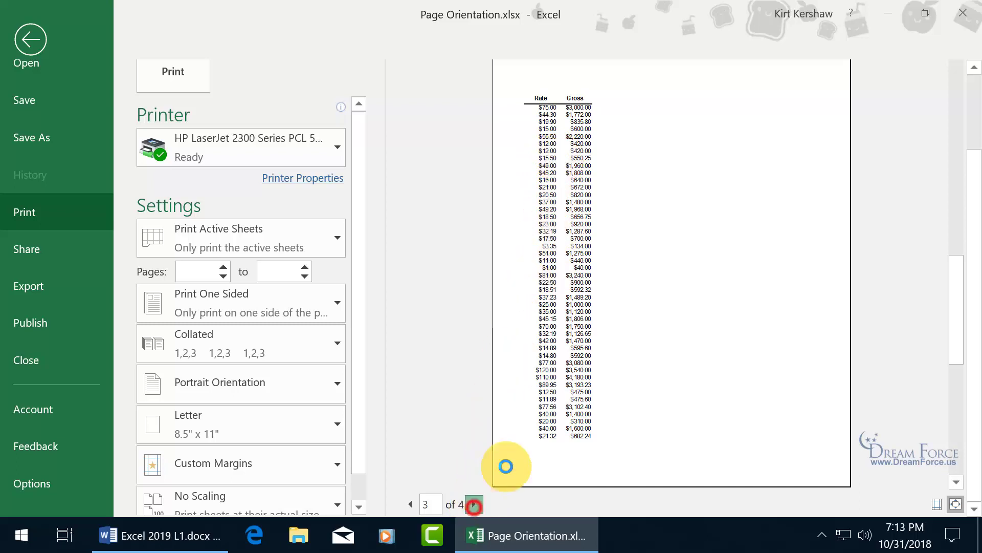
left_click(475, 504)
left_click_drag(964, 395, 965, 340)
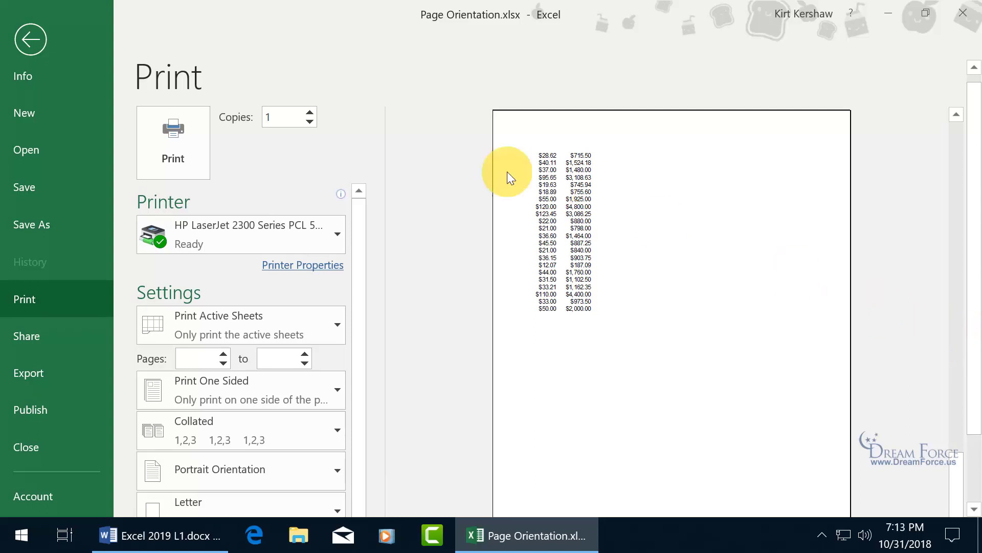
Return to the worksheet, review the Page Layout orientation choices, and reopen the print preview.
left_click(37, 37)
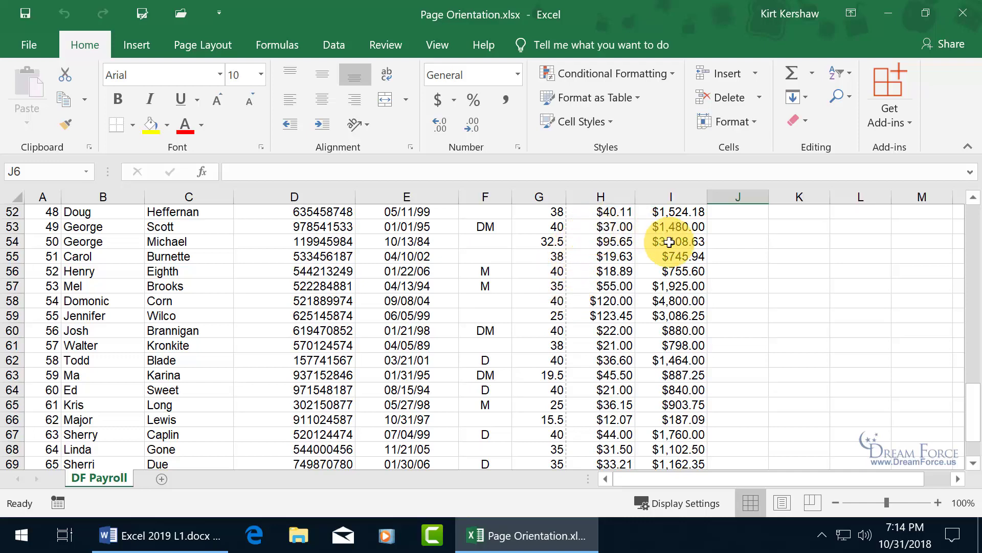
left_click_drag(967, 399, 957, 353)
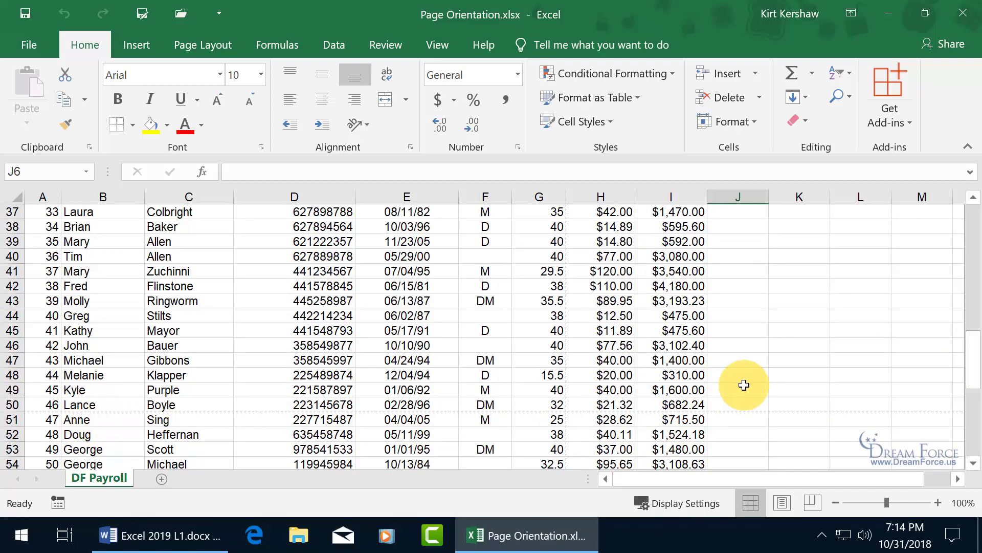
left_click_drag(976, 357, 963, 214)
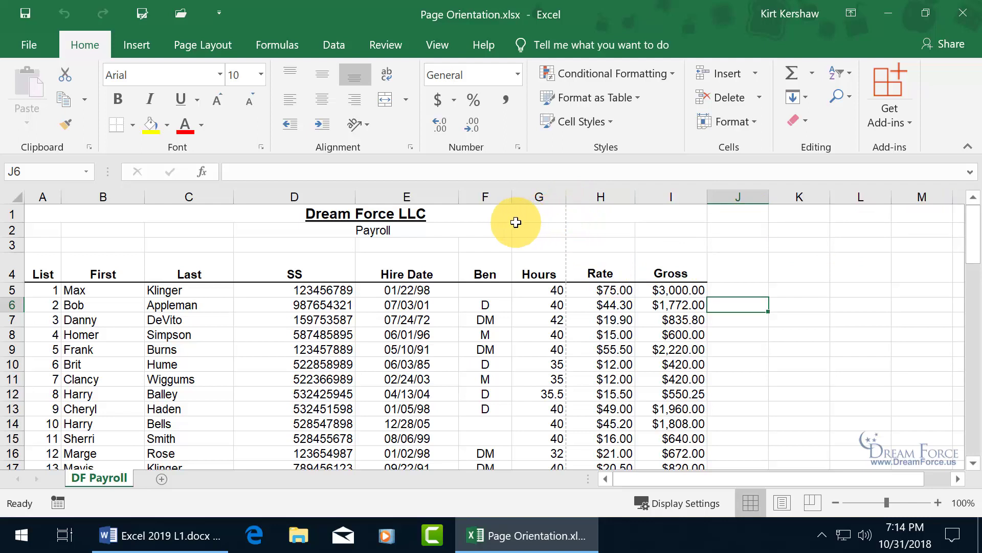
left_click(203, 47)
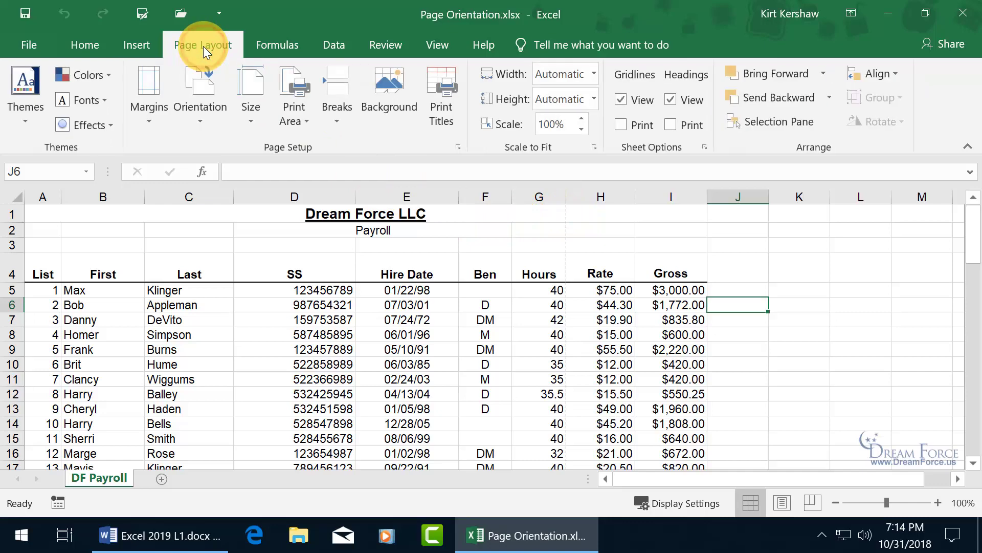
left_click(200, 121)
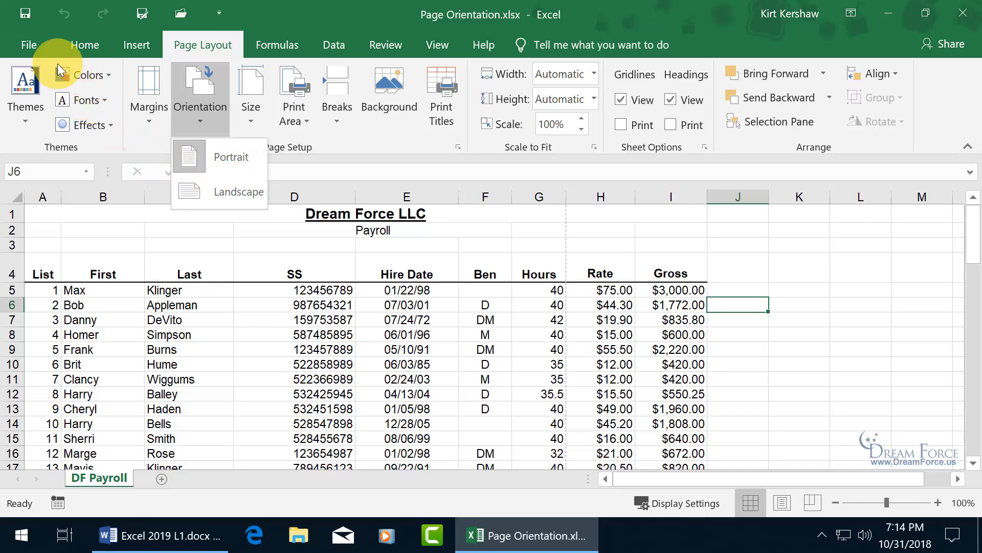
left_click(31, 45)
left_click(47, 307)
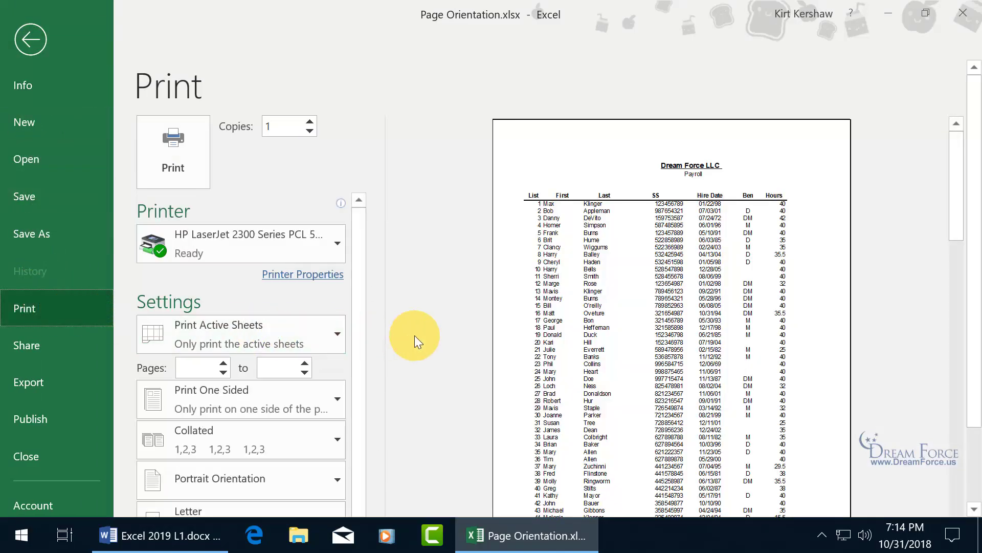
Switch the print orientation from portrait to landscape.
scroll(414, 335, "down", 3)
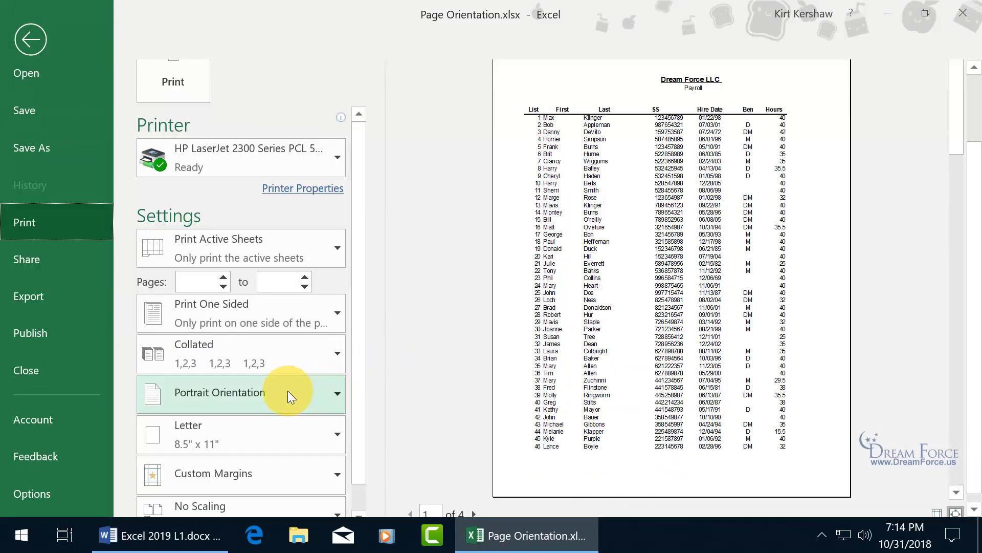
left_click(287, 391)
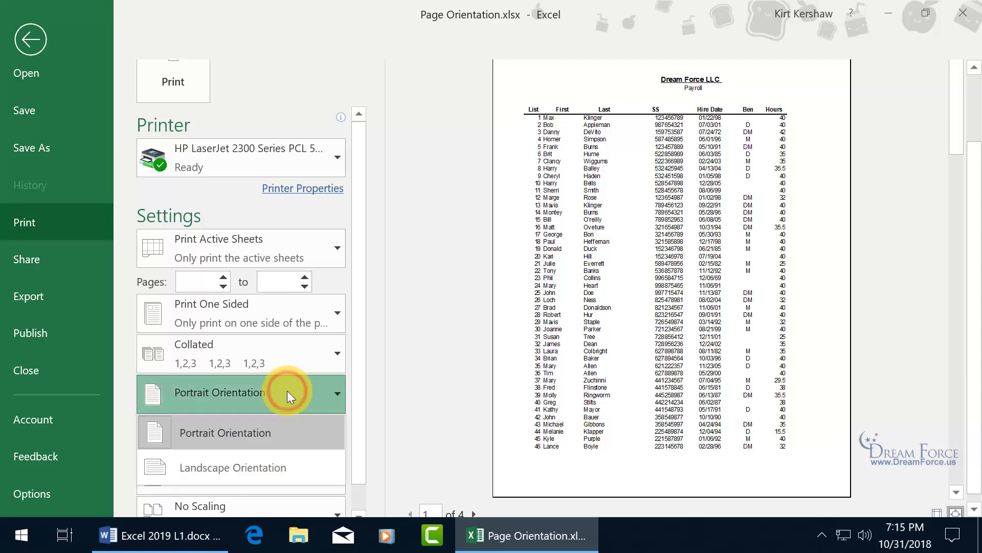
left_click(266, 471)
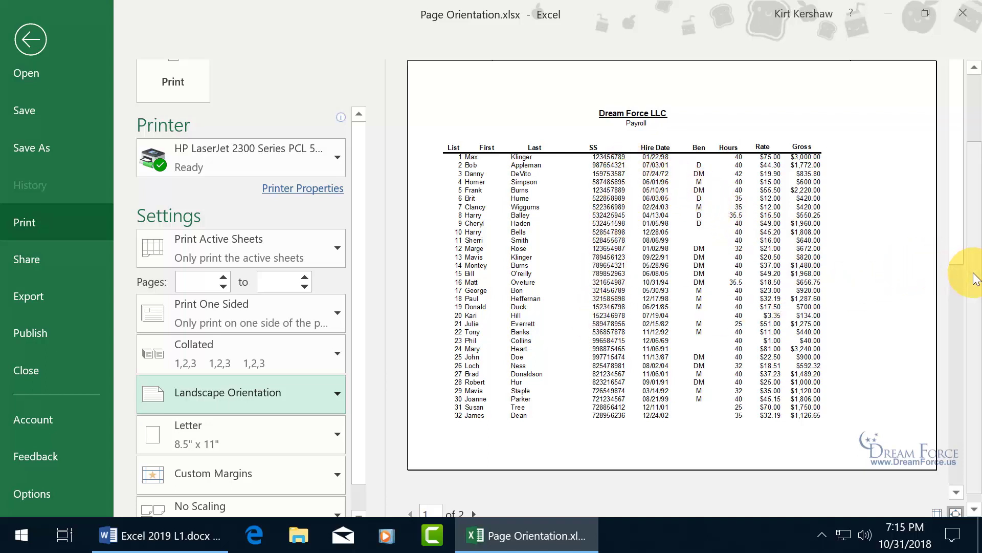
Check the second of two landscape preview pages, then return to the worksheet.
scroll(964, 307, "down", 1)
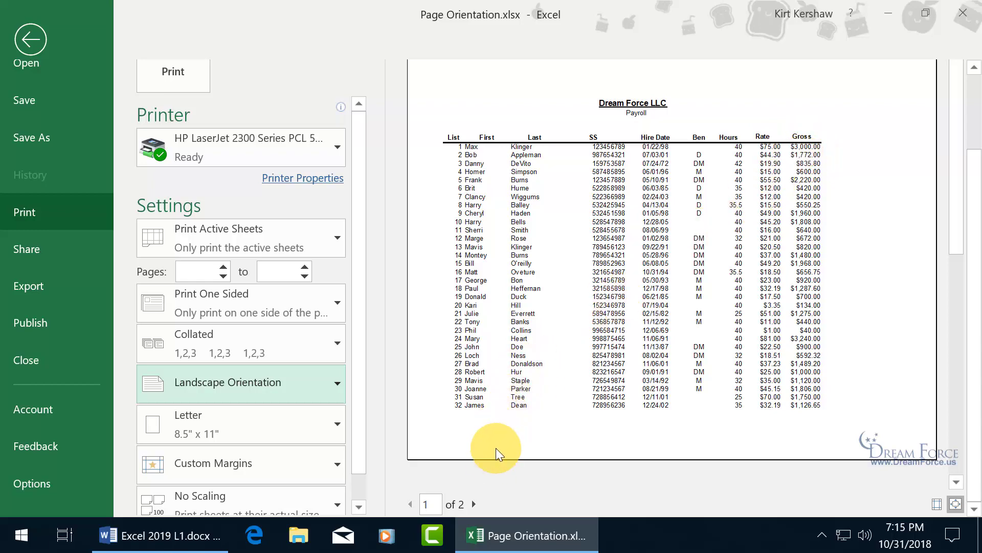
left_click(475, 502)
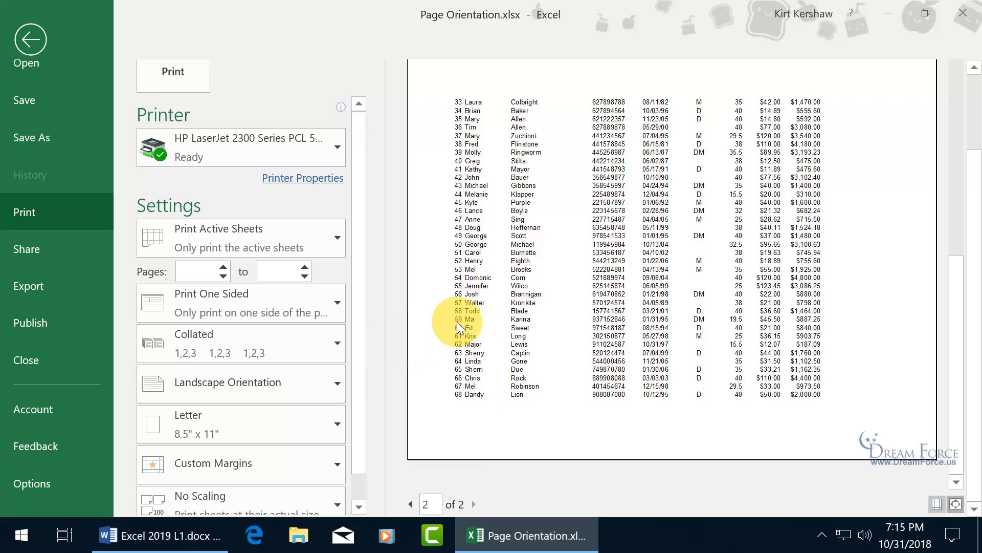
left_click(29, 37)
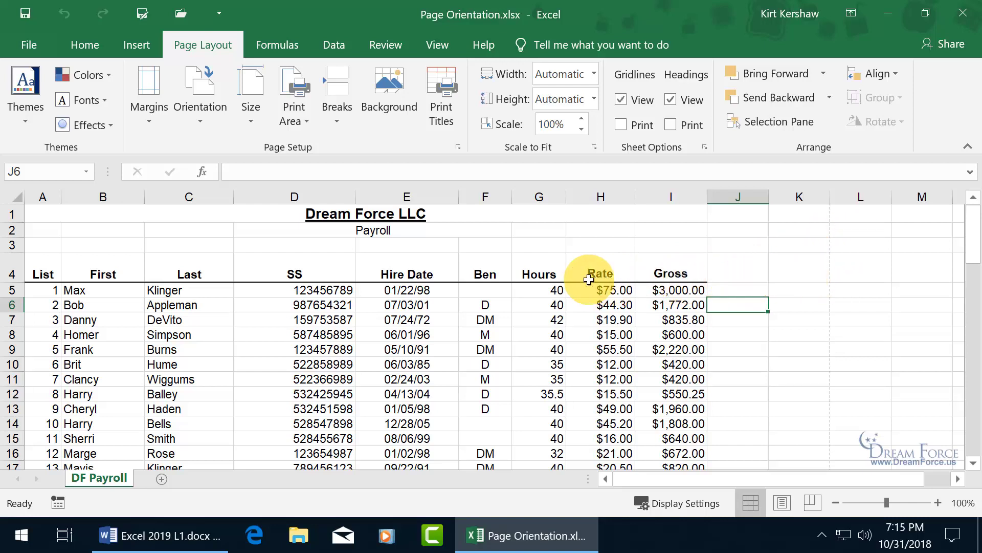
Narrow the SS column D, set the page back to portrait, and narrow Hours column G.
mouse_move(355, 197)
left_mouse_down()
mouse_move(274, 205)
mouse_move(372, 197)
mouse_move(352, 198)
left_mouse_up()
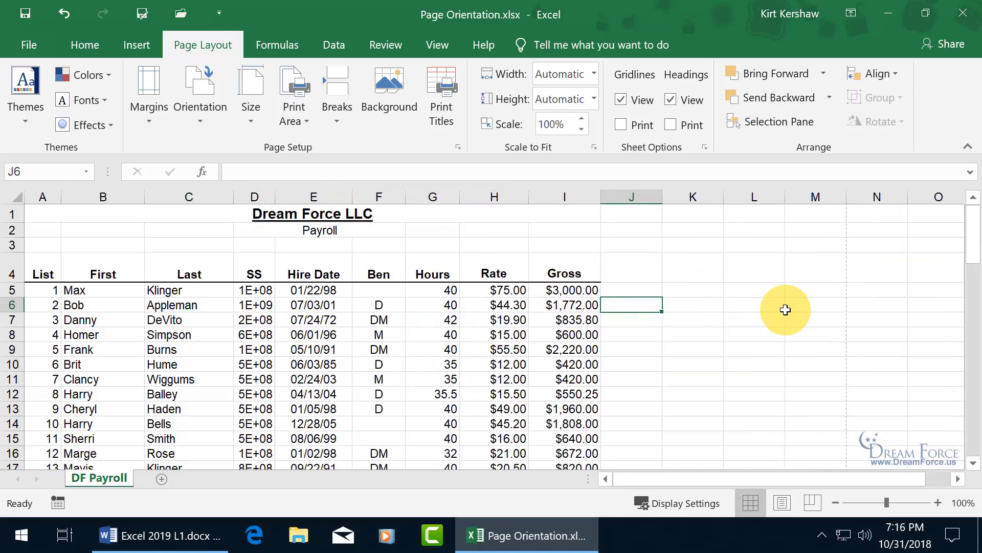
left_click(201, 115)
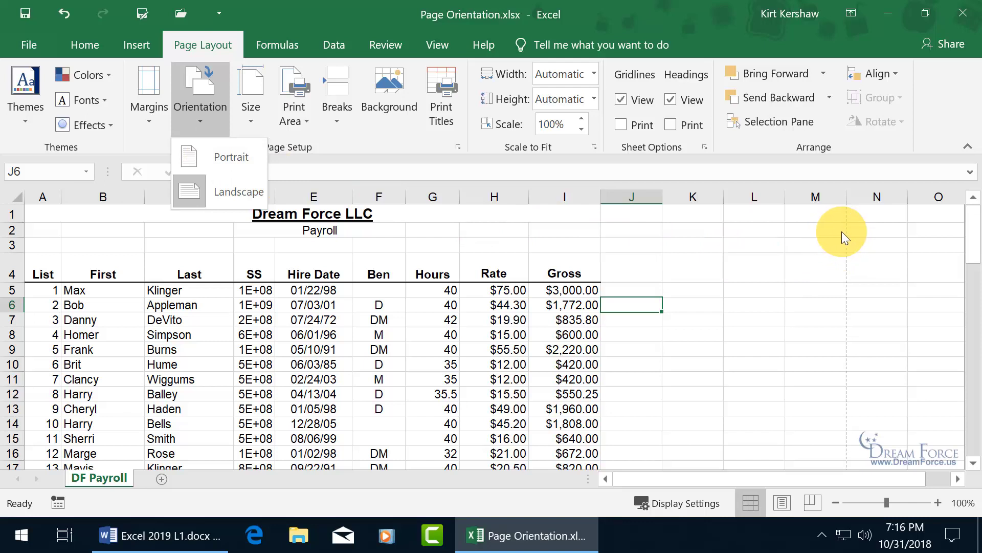
left_click(213, 160)
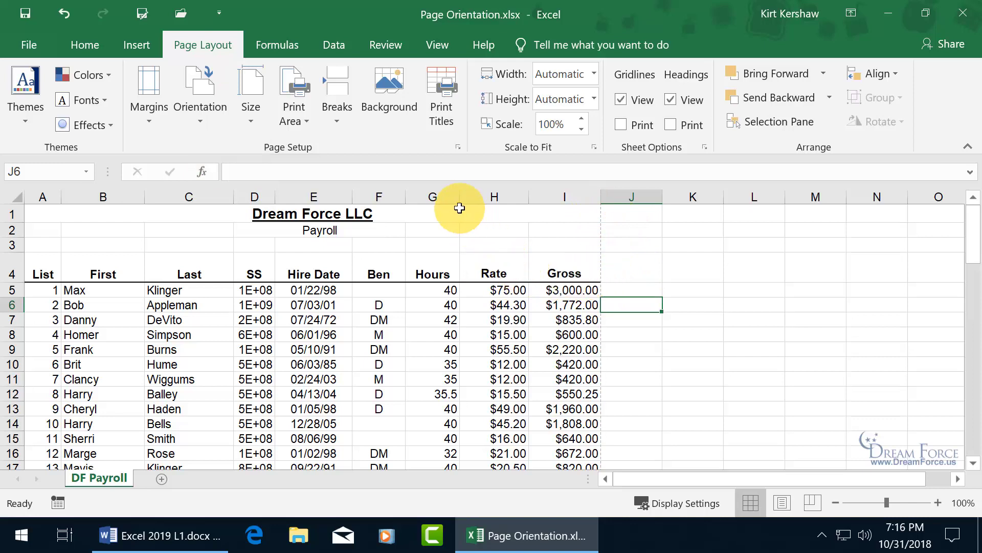
left_click_drag(459, 201, 453, 203)
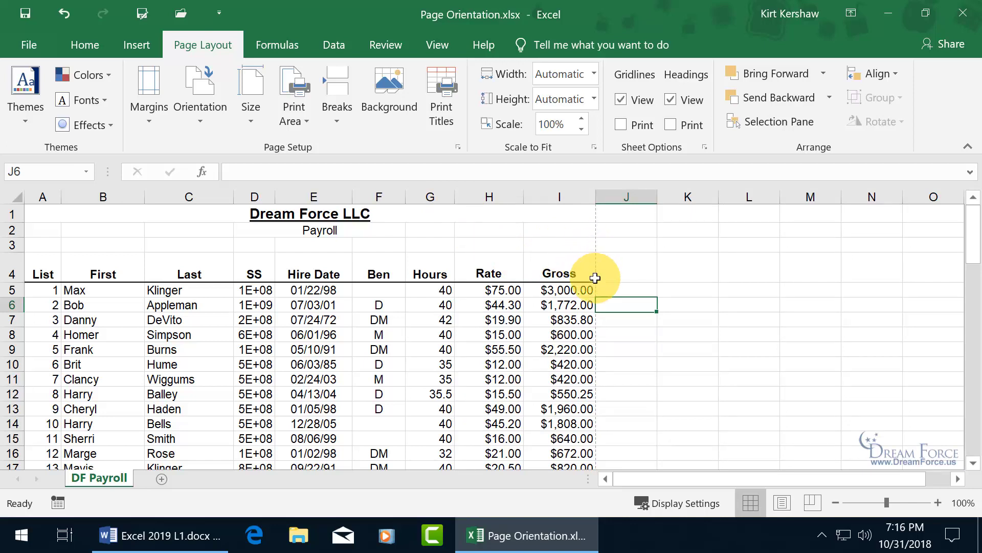
left_click(25, 46)
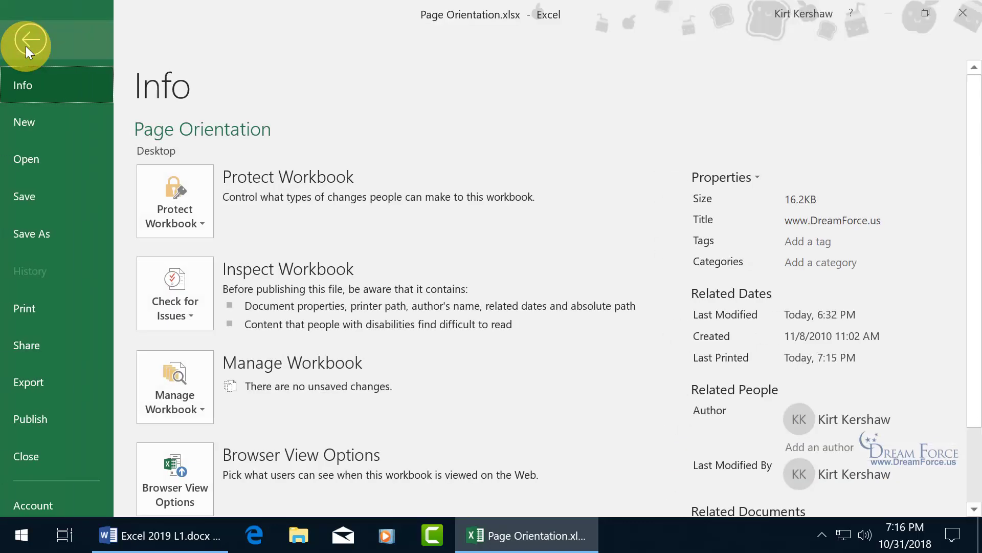
left_click(44, 308)
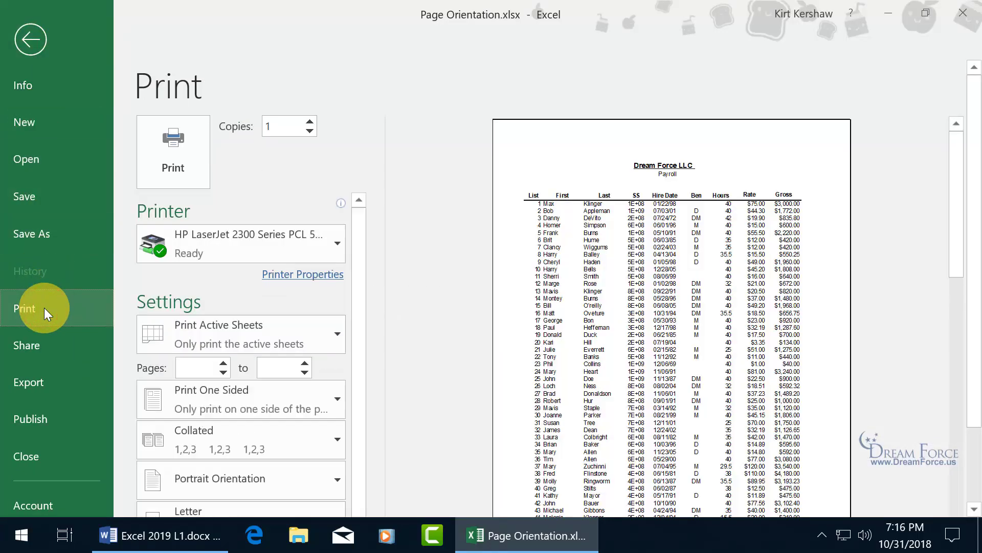
left_click_drag(975, 281, 974, 355)
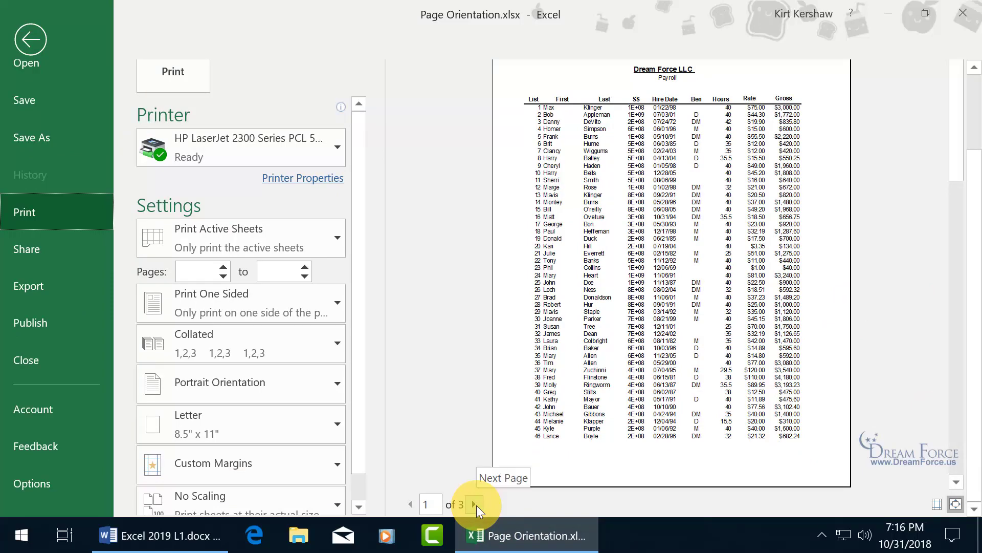
double_click(475, 504)
left_click(475, 505)
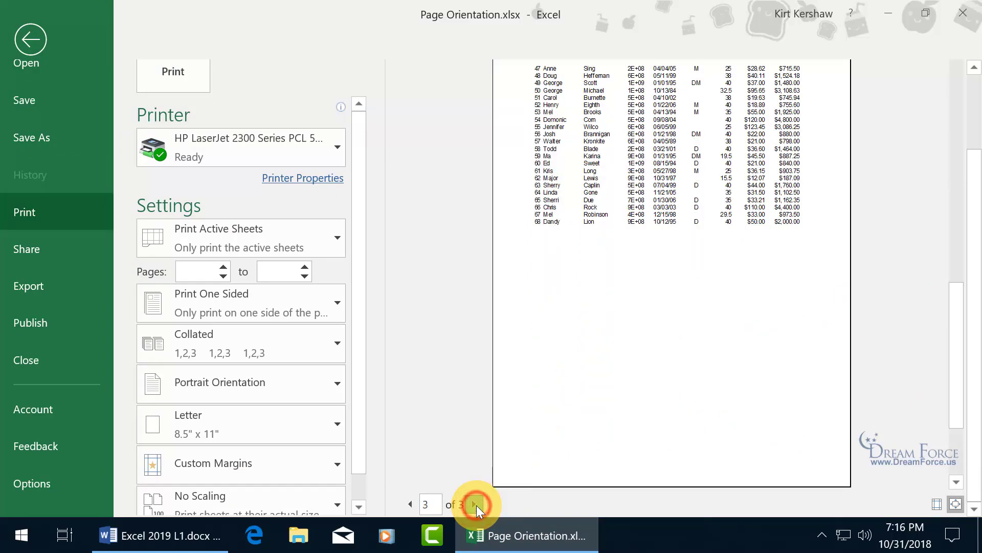
left_click_drag(976, 373, 967, 285)
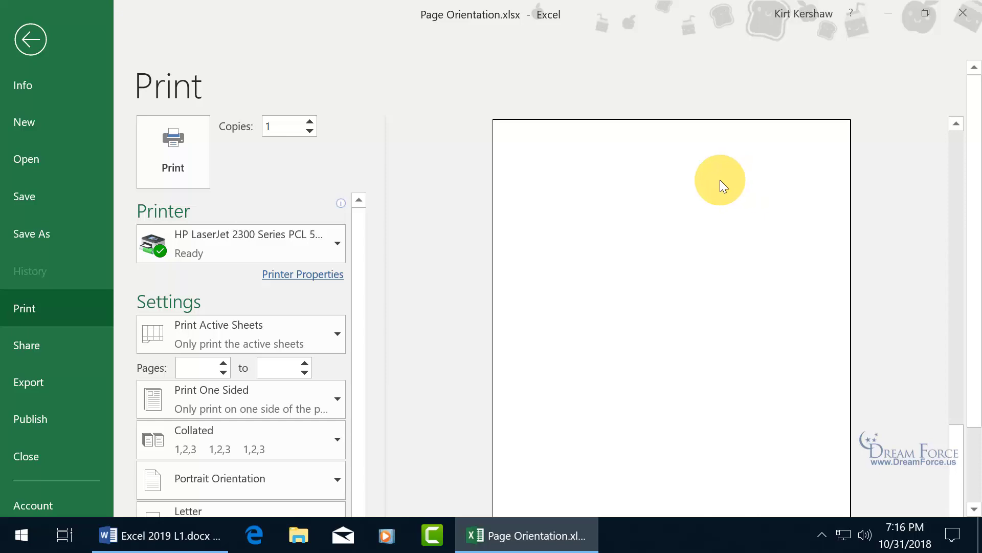
left_click(31, 39)
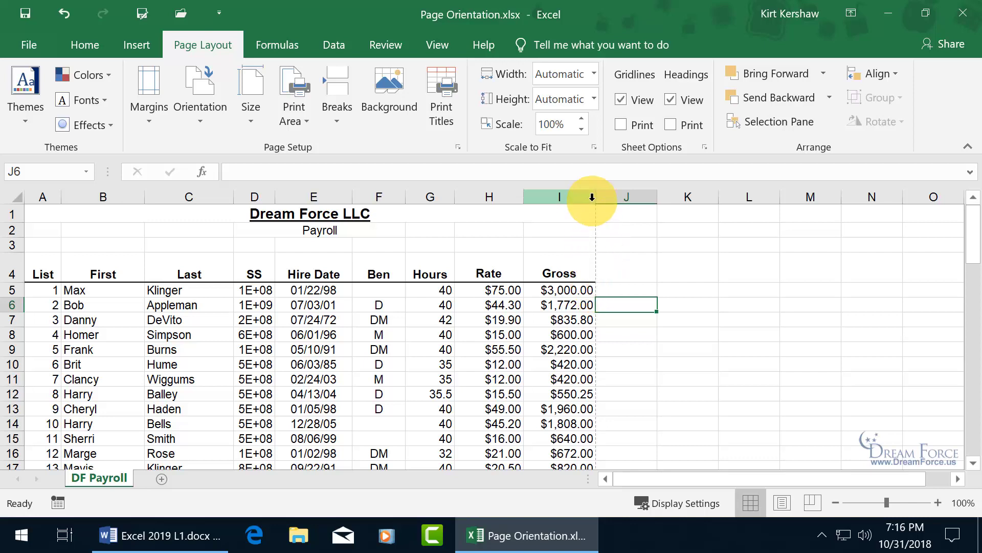
Narrow Gross to 9.62, autofit the Hours, Ben, Last and First columns, and widen SS.
left_click_drag(595, 200, 591, 200)
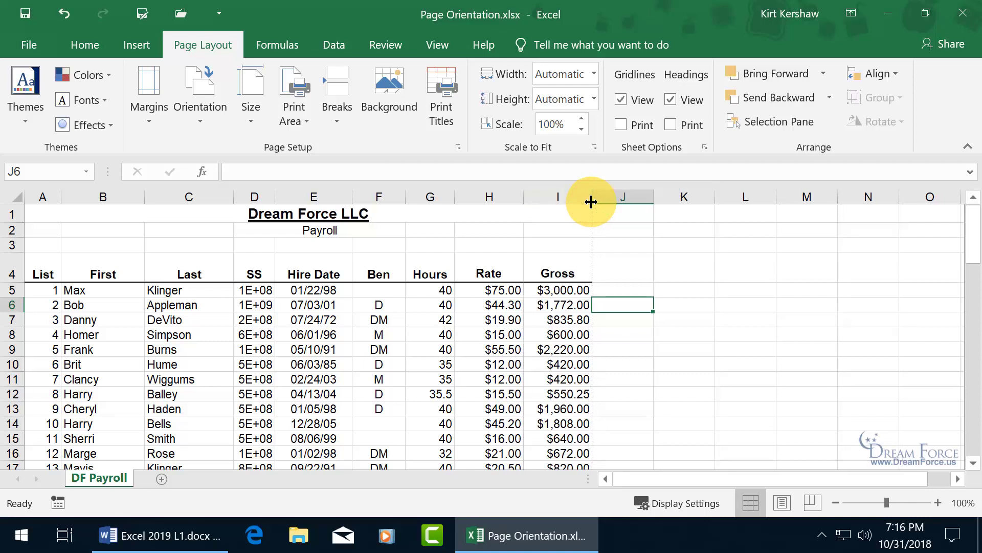
left_click_drag(454, 196, 453, 197)
double_click(452, 196)
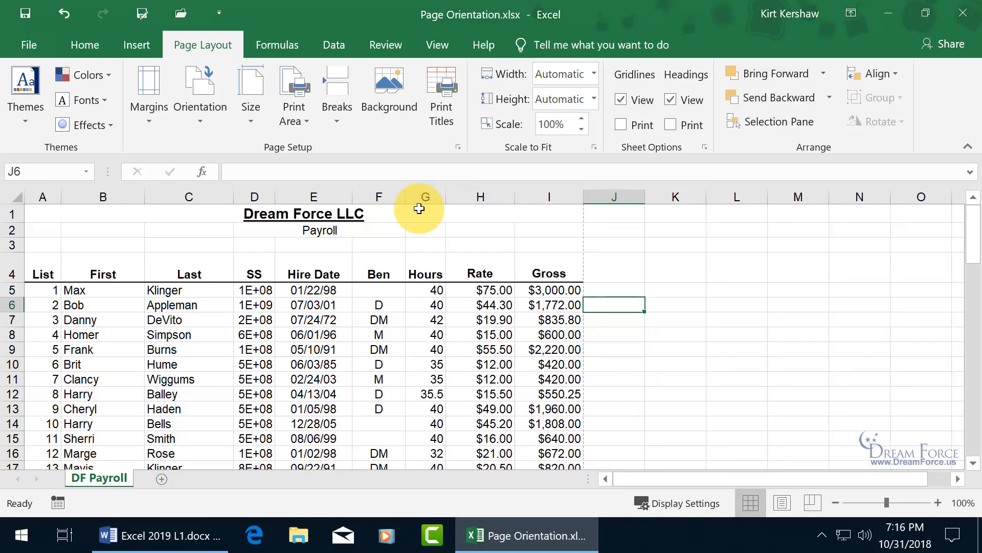
double_click(405, 198)
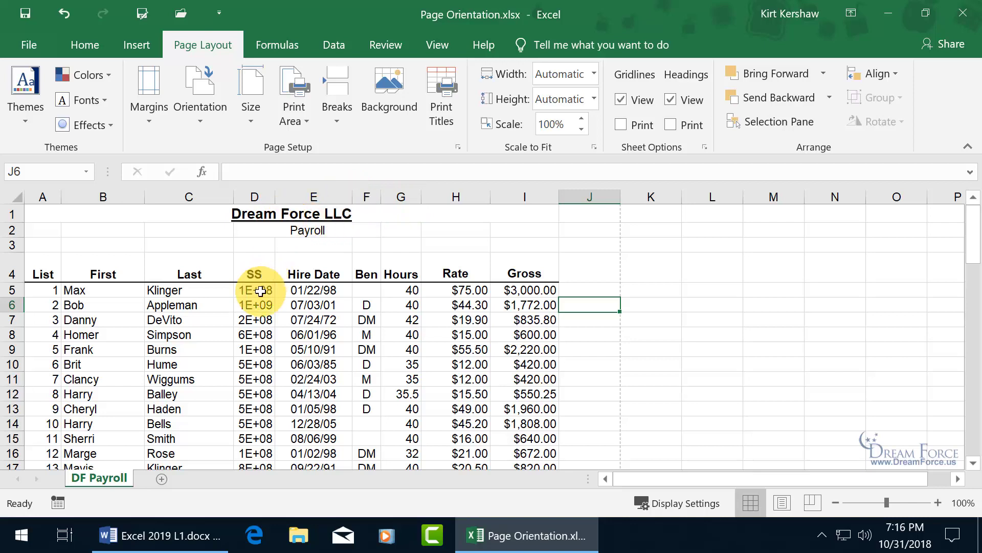
double_click(234, 197)
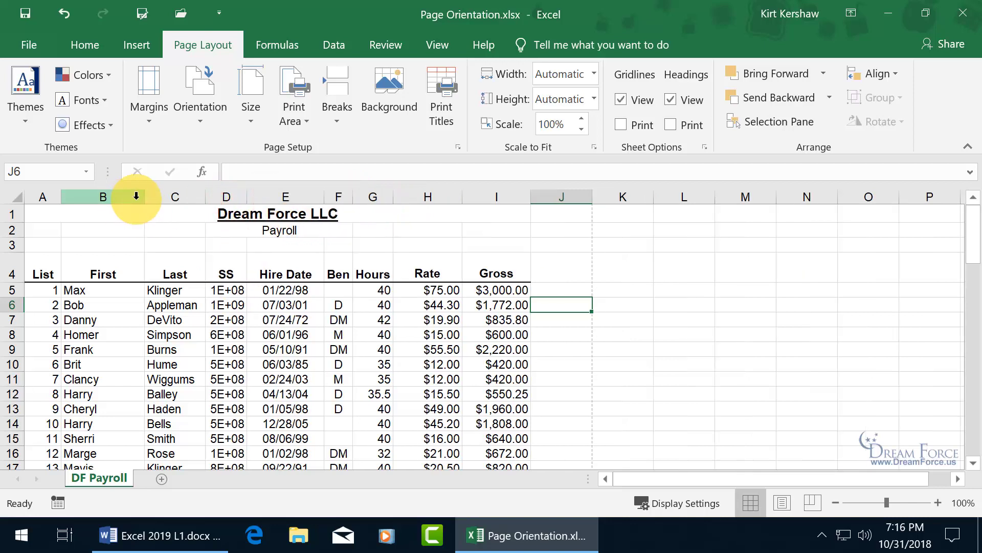
double_click(145, 199)
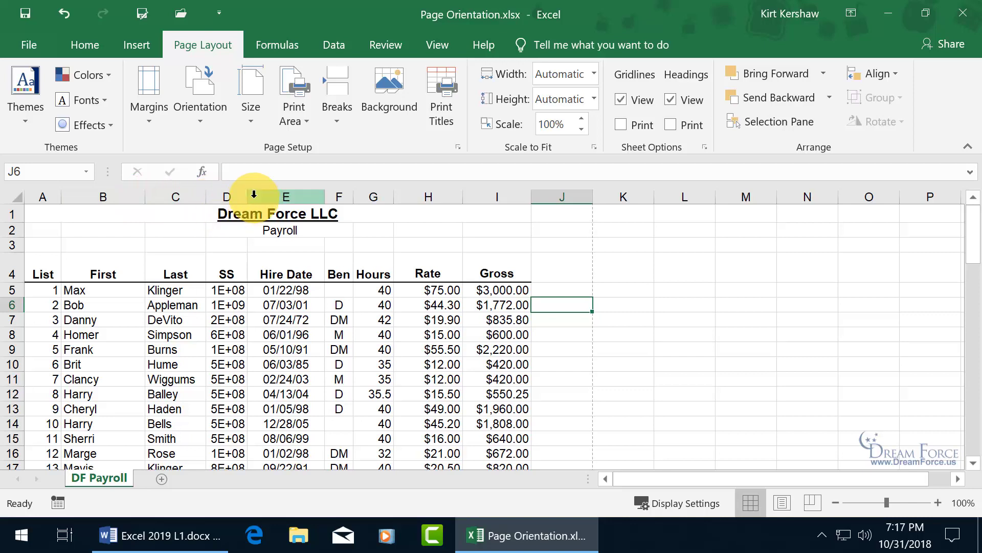
left_click_drag(249, 197, 279, 200)
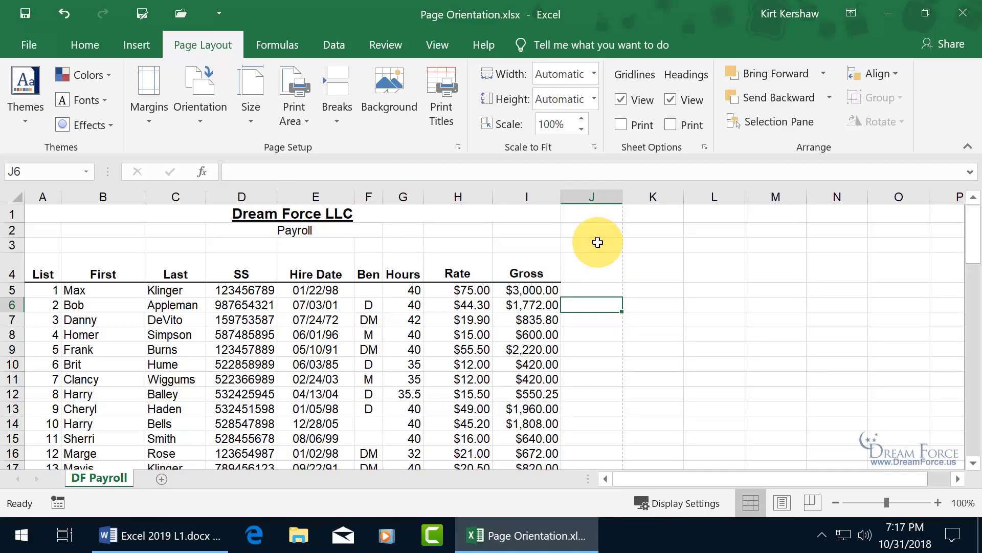
Preview the printout and confirm page 2 of 2 holds rows 47–68 through Gross.
left_click(29, 43)
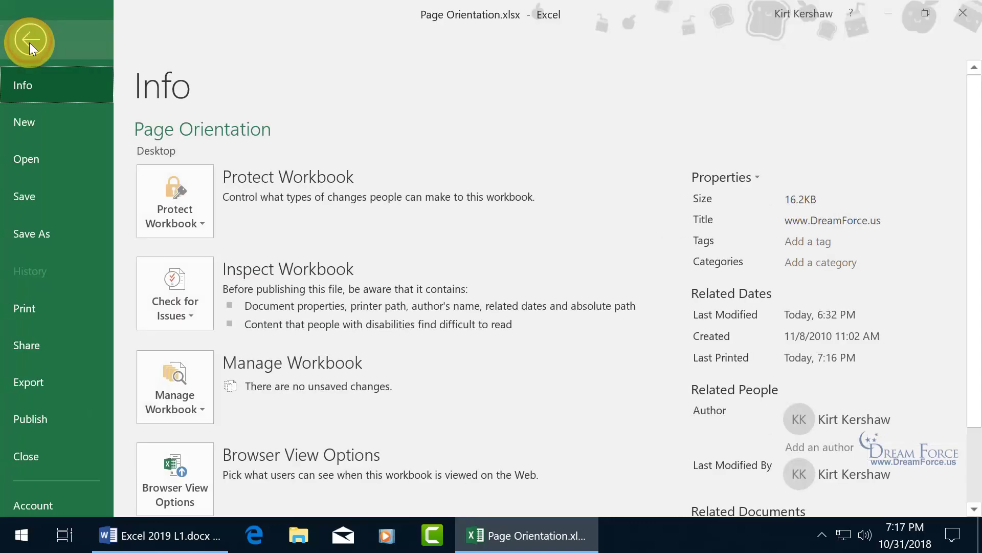
left_click(40, 304)
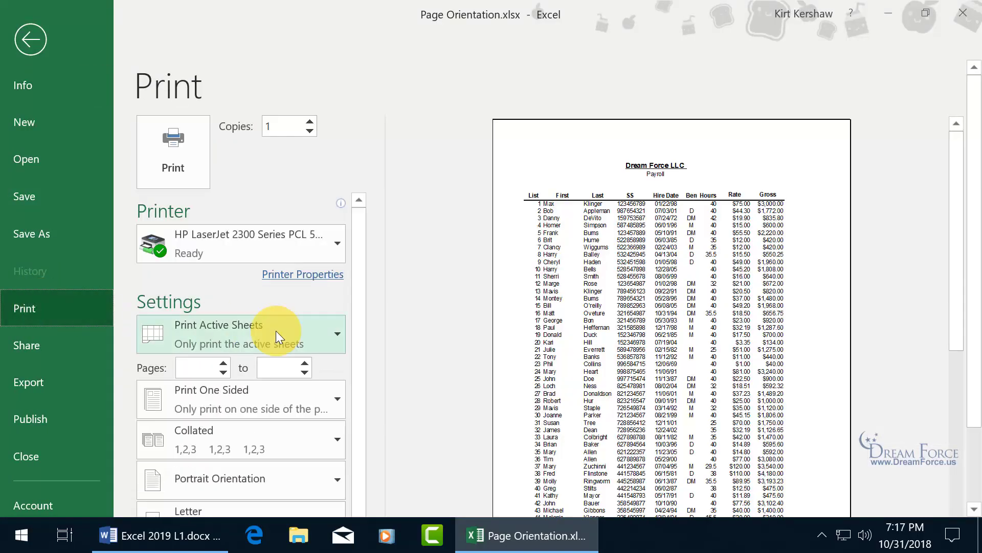
left_click_drag(971, 294, 971, 406)
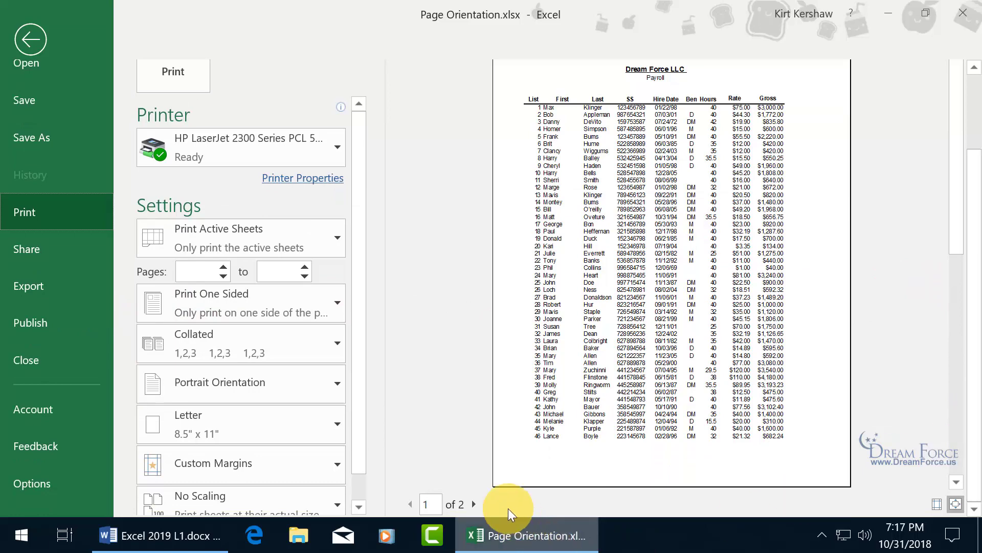
left_click(472, 506)
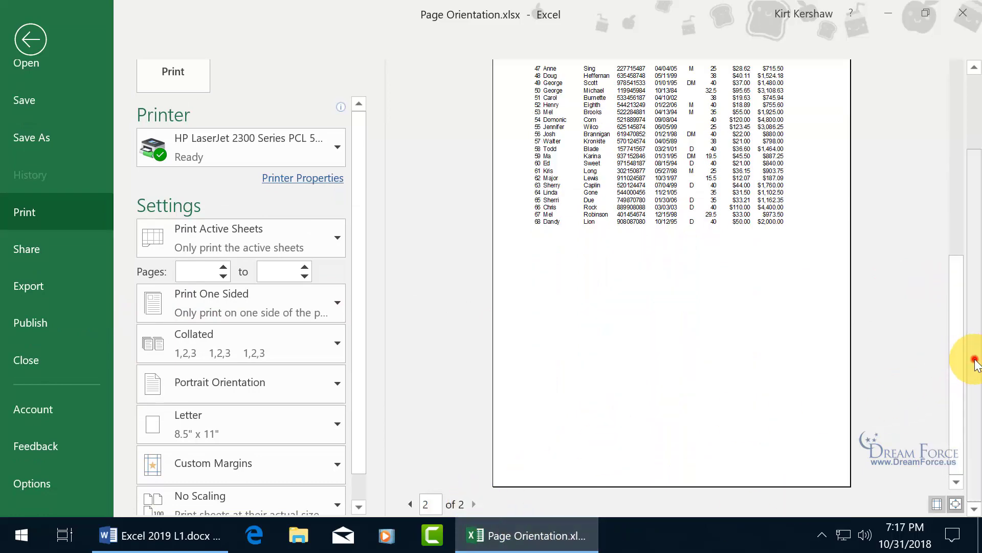
scroll(916, 312, "up", 3)
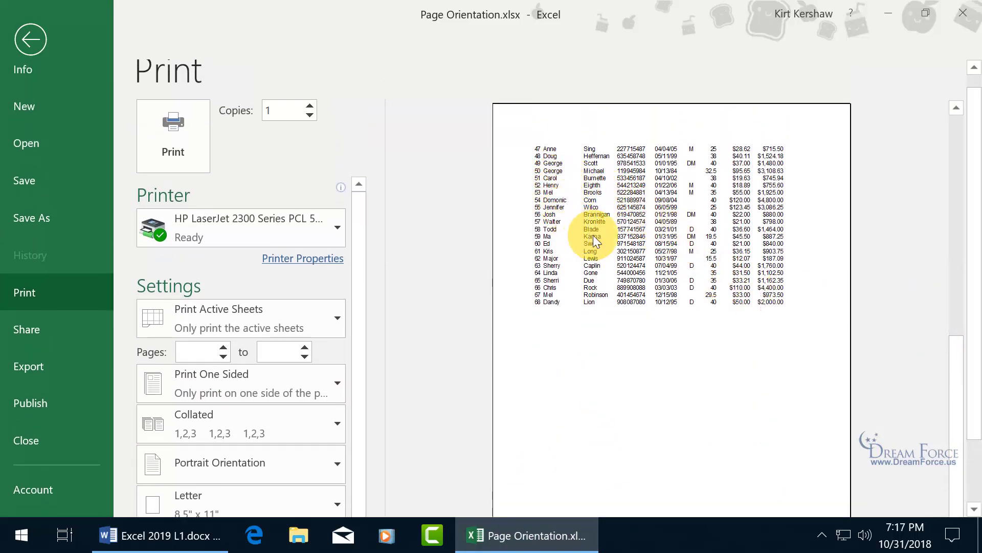